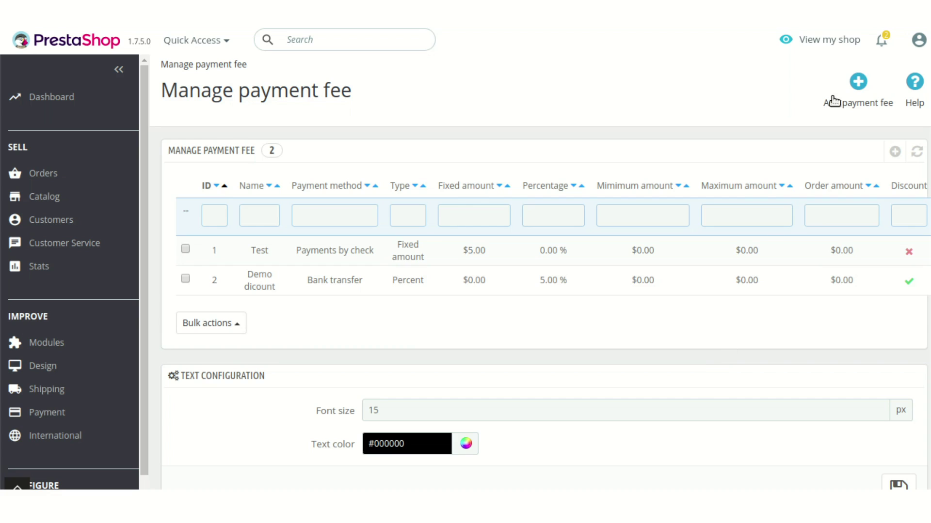
Start a new payment fee and look through its information fields and available payment methods
left_click(848, 92)
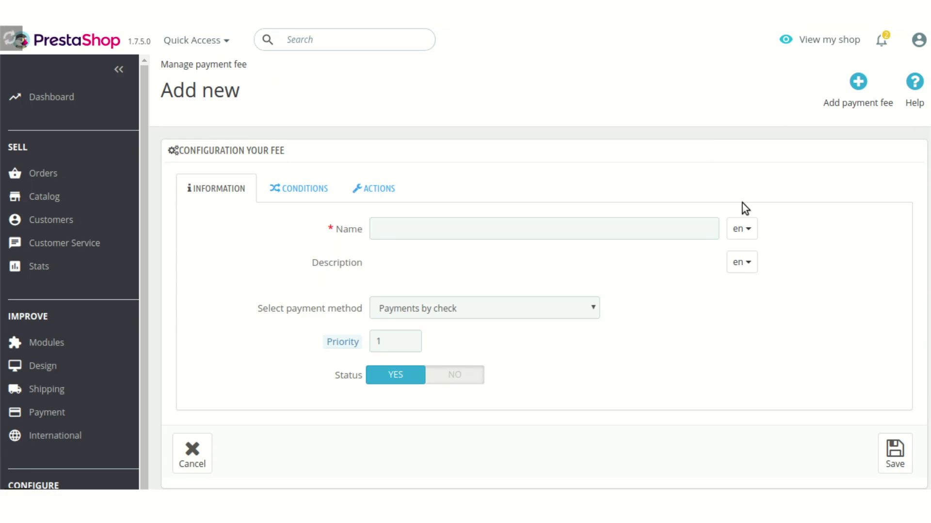
scroll(743, 203, "down", 1)
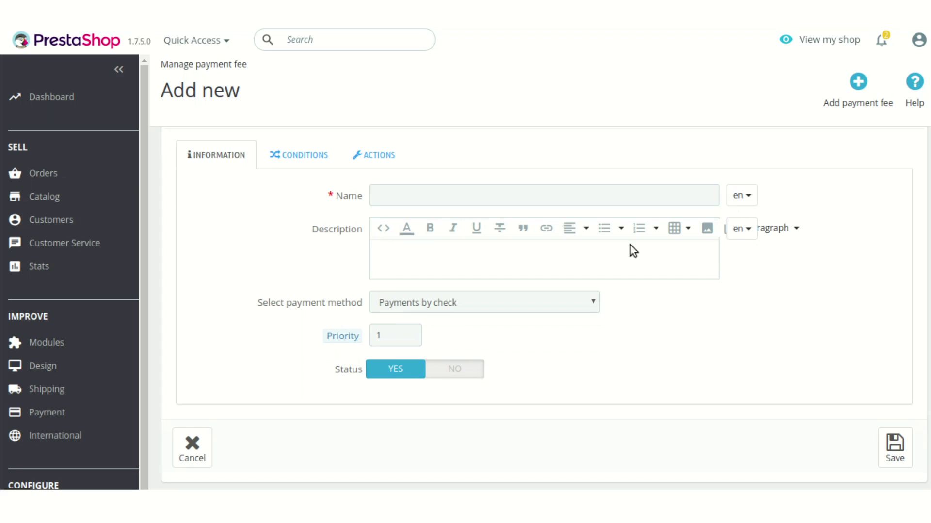
left_click(526, 193)
left_click(668, 274)
left_click(573, 310)
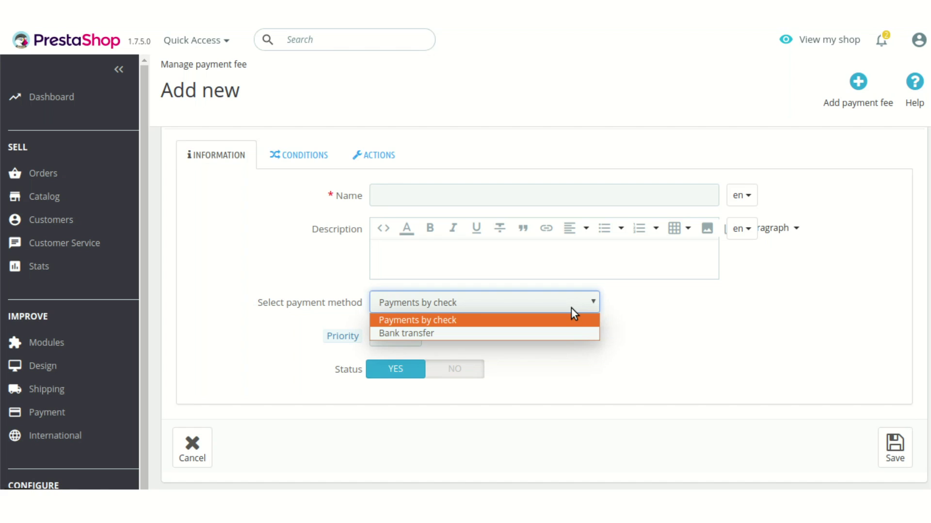
left_click(633, 329)
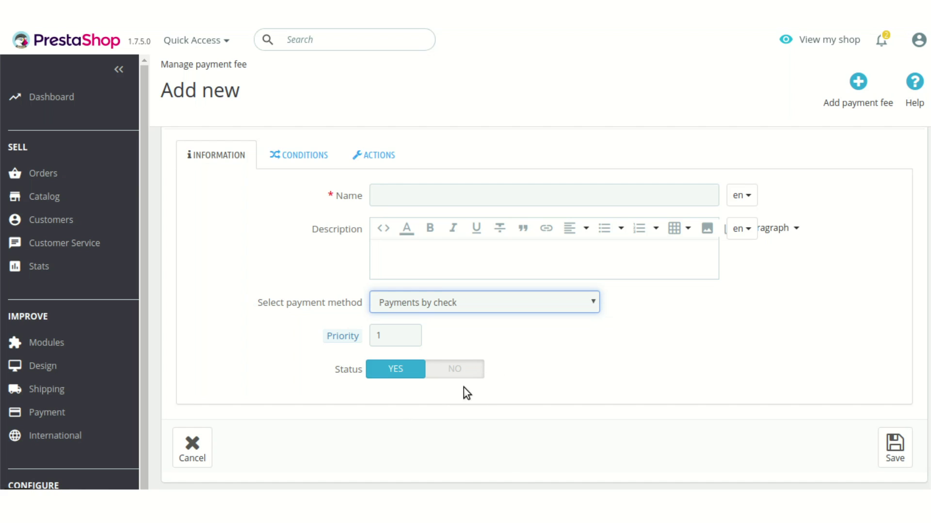
scroll(464, 386, "up", 1)
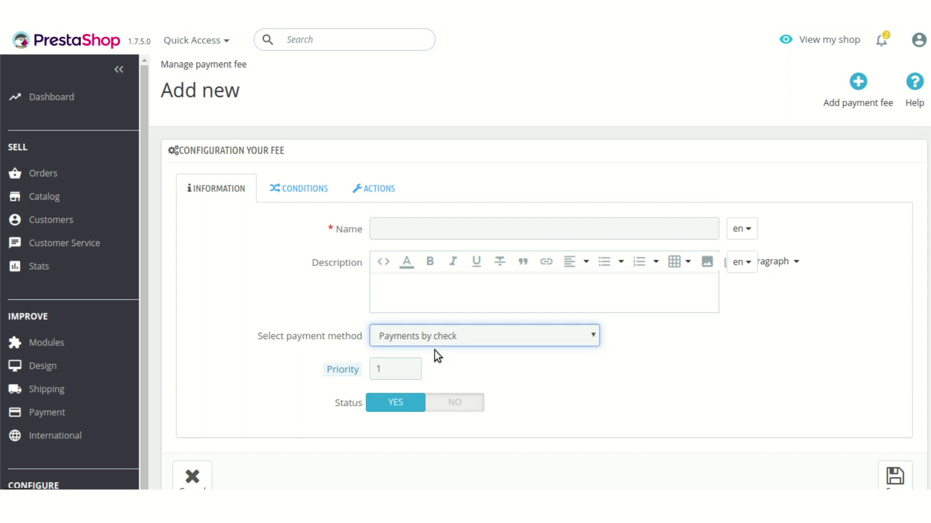
Go to the new fee's conditions, try the discount option, and return it to No
left_click(303, 194)
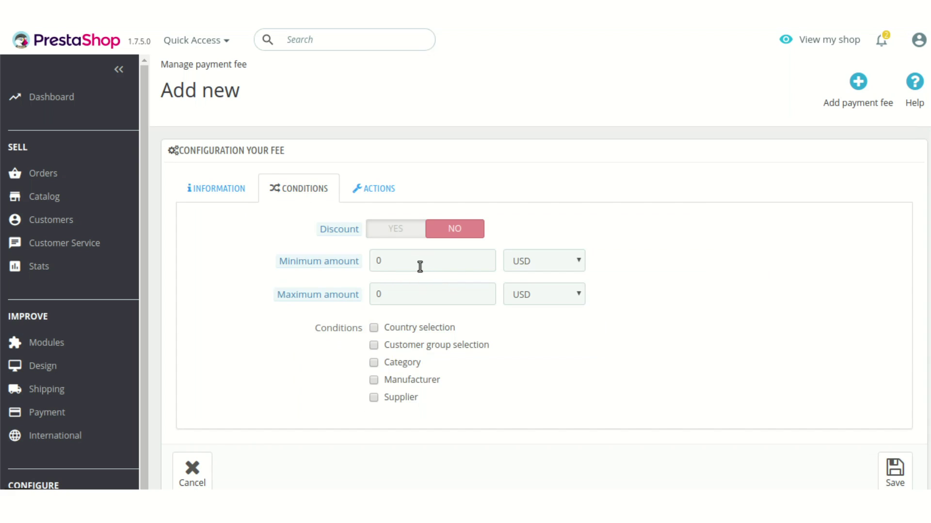
left_click(400, 234)
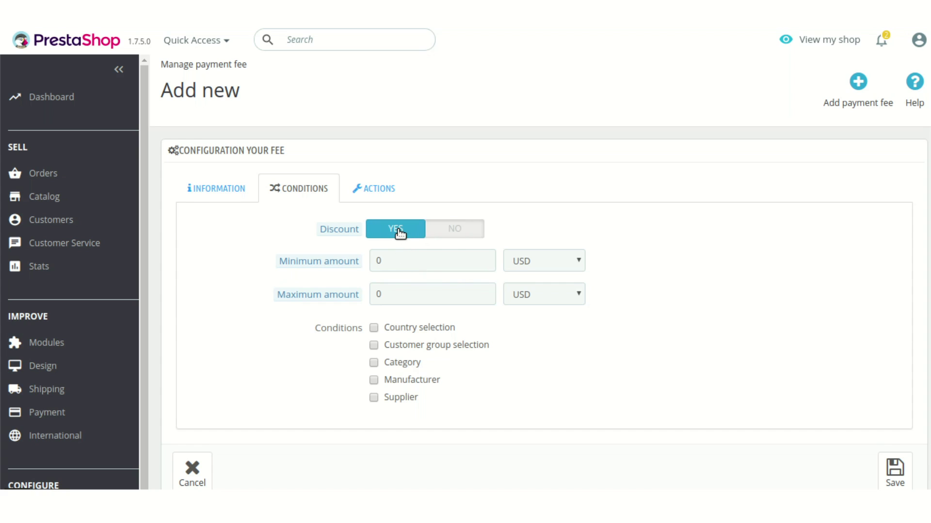
left_click(464, 236)
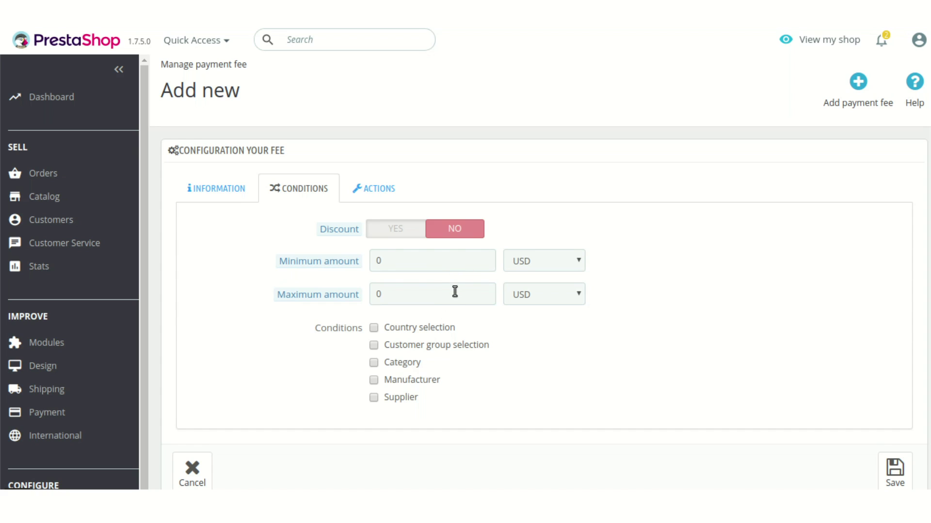
Enable the country, customer group, category, manufacturer and supplier conditions for the new fee
scroll(456, 291, "down", 2)
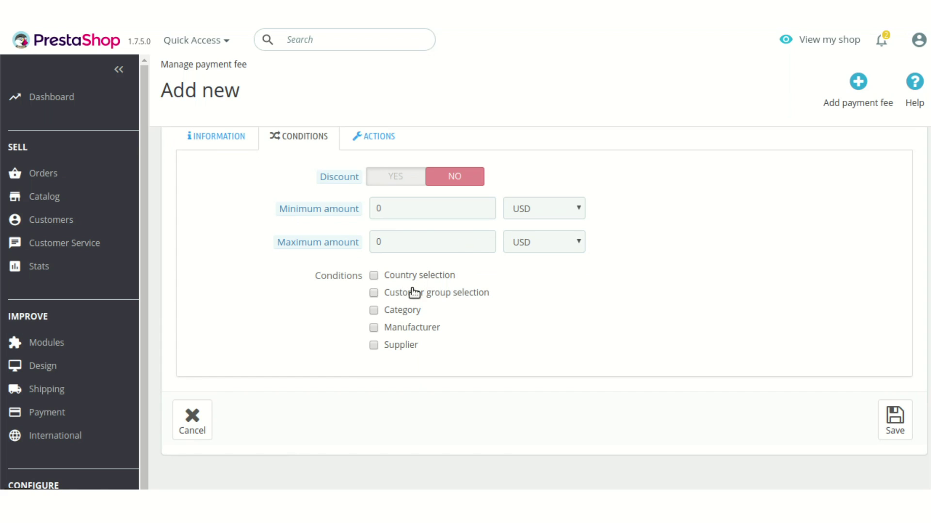
left_click(372, 275)
left_click(373, 357)
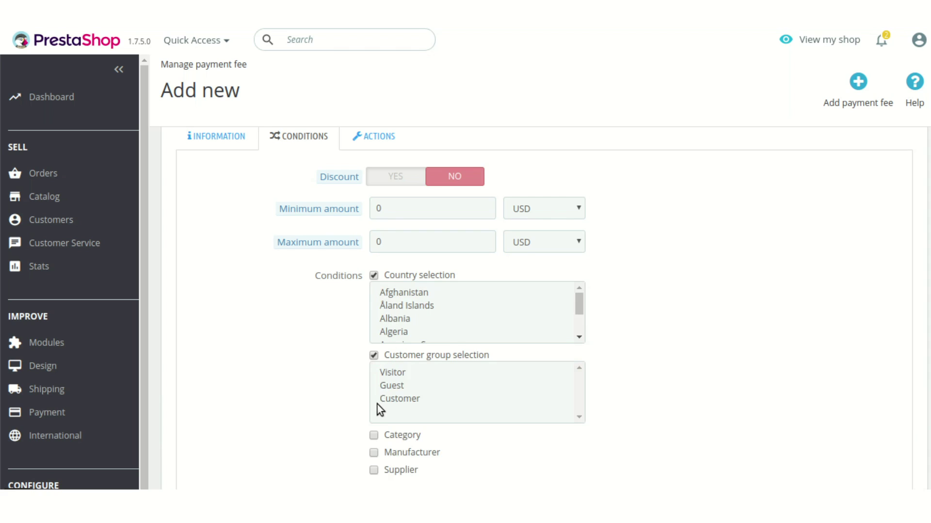
scroll(376, 393, "down", 2)
left_click(374, 321)
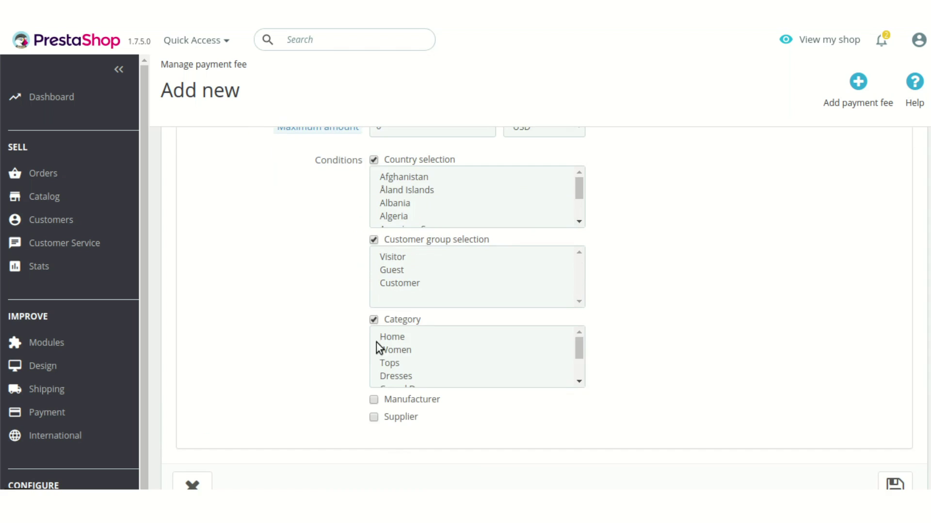
left_click(375, 398)
scroll(373, 422, "down", 2)
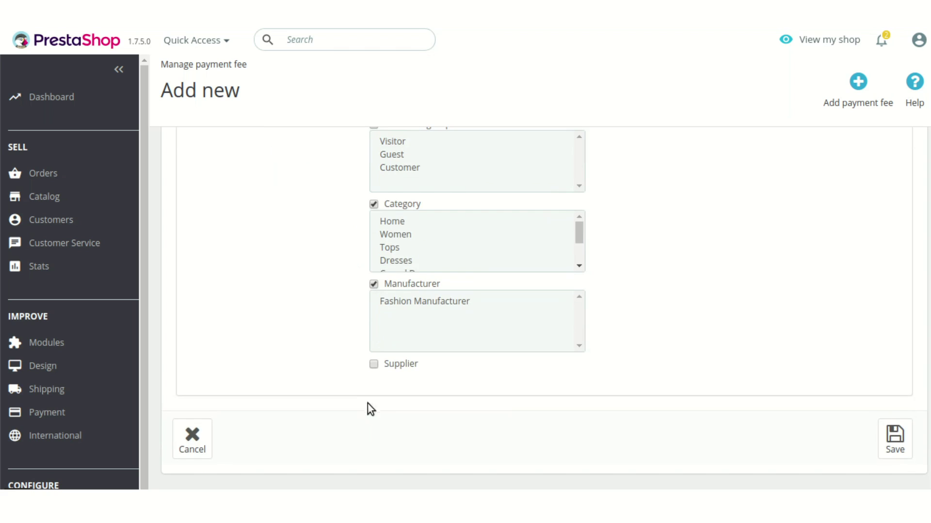
left_click(374, 364)
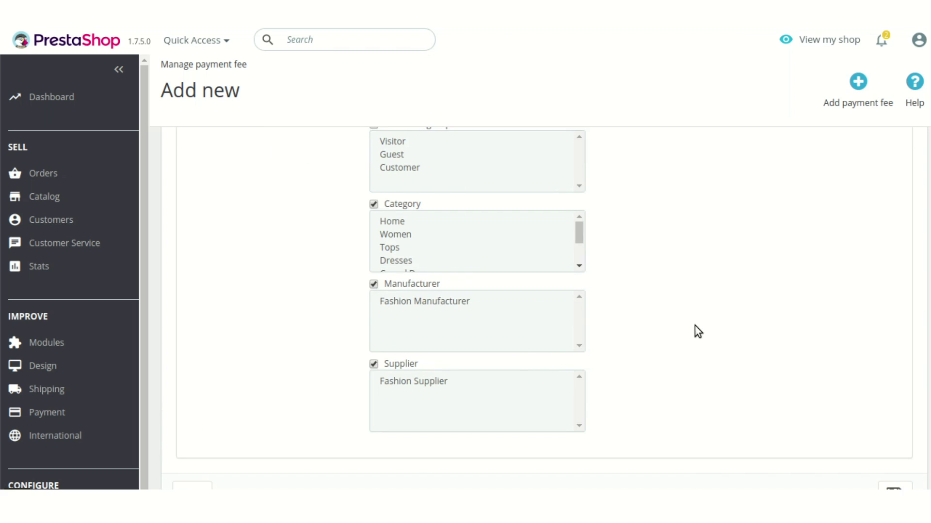
Try the Amount and Percent (%) fee types in the new fee's actions and settle on Amount + Percent
scroll(691, 324, "up", 6)
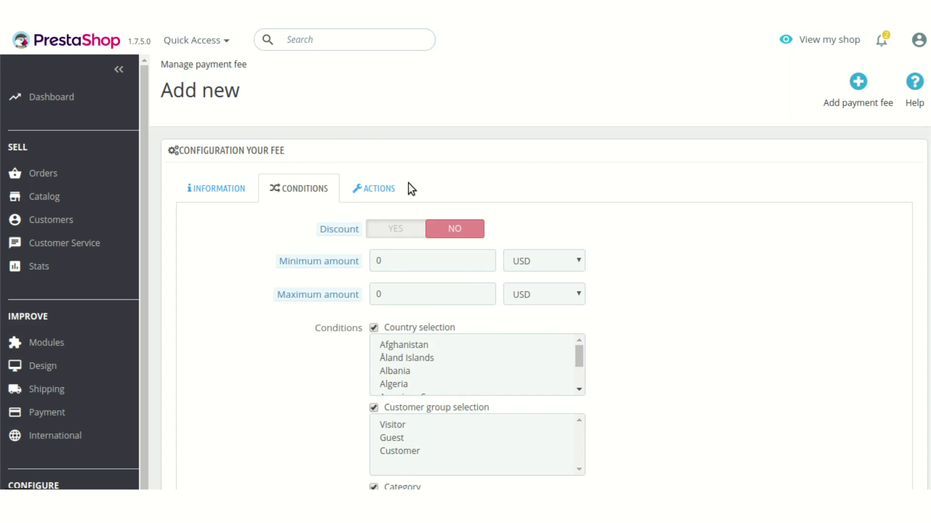
left_click(391, 196)
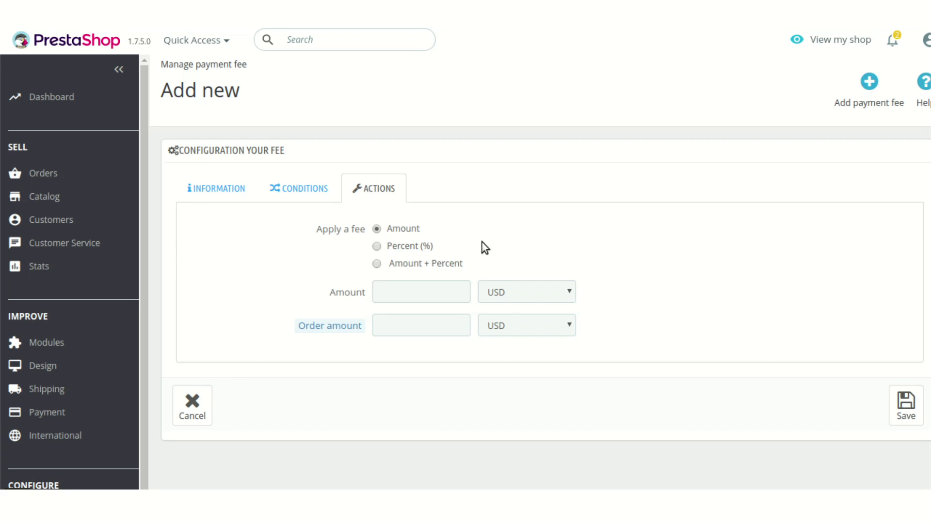
left_click(377, 247)
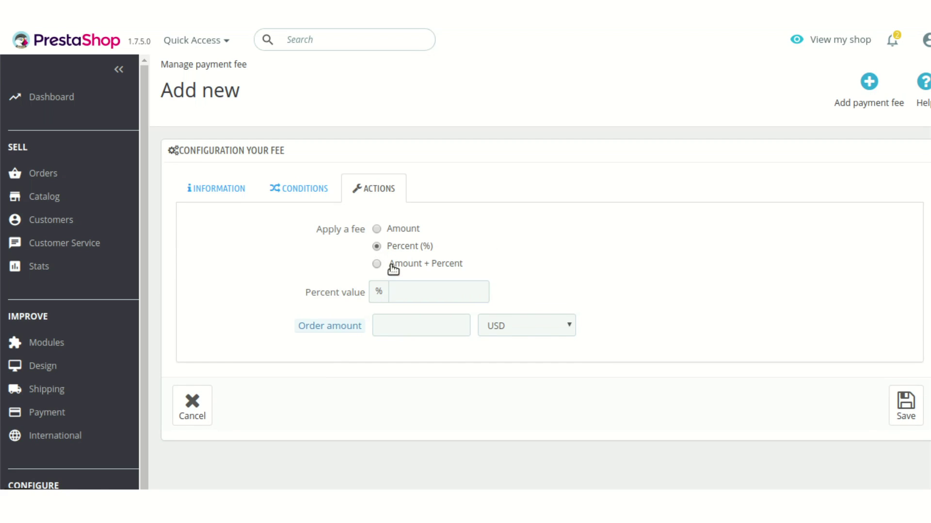
left_click(377, 229)
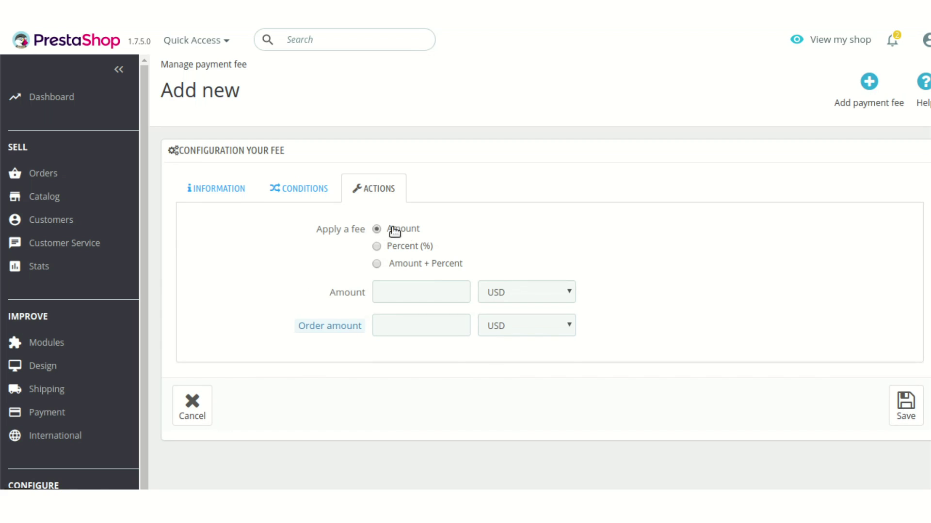
left_click(417, 291)
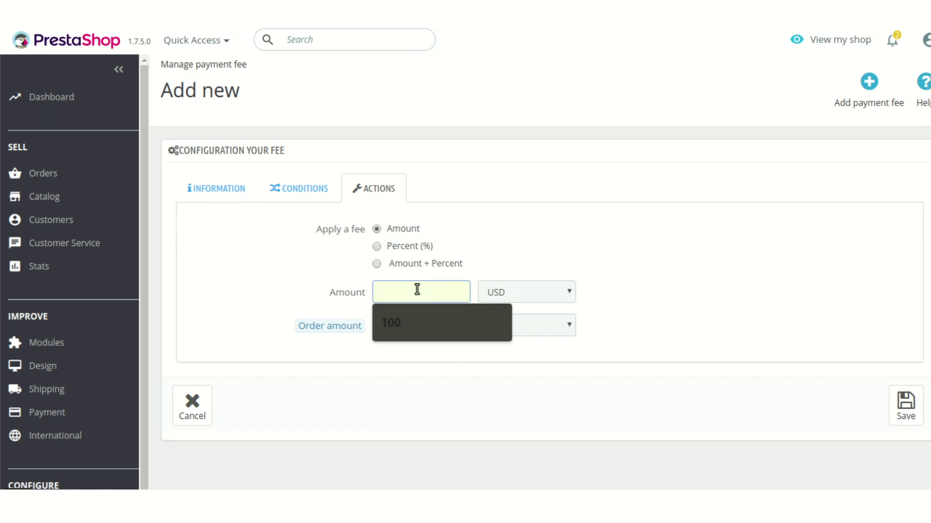
left_click(533, 273)
left_click(395, 252)
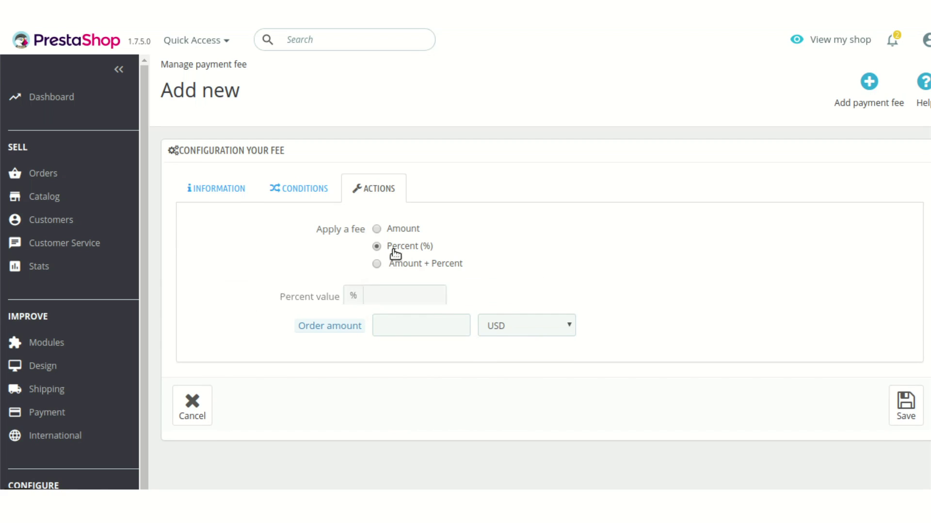
left_click(432, 290)
left_click(556, 264)
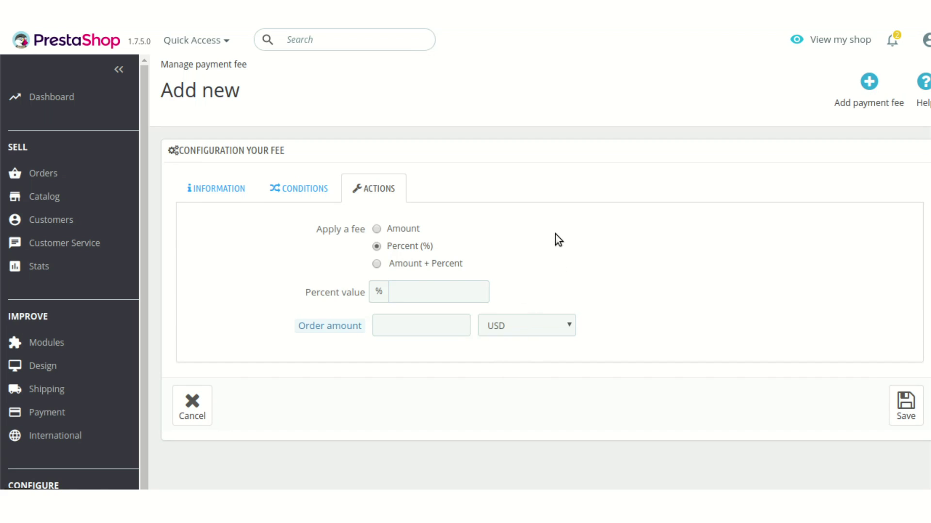
left_click(439, 265)
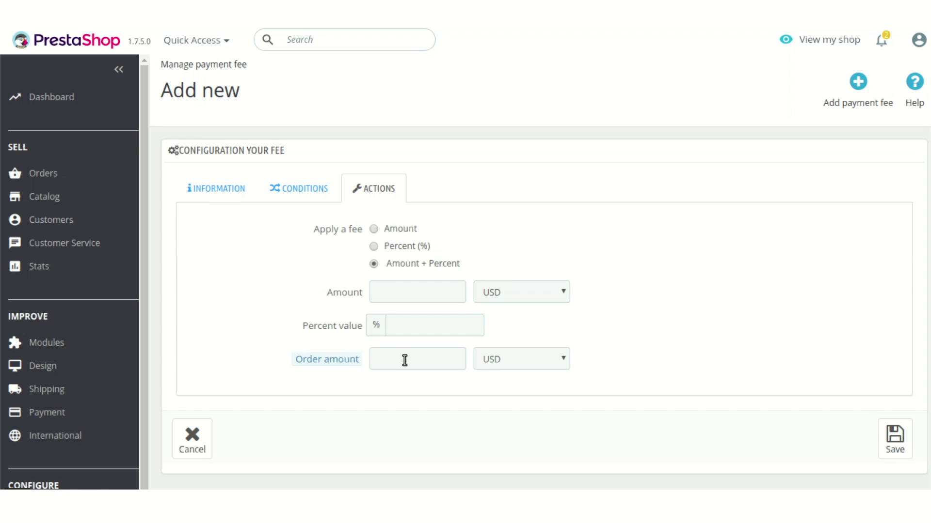
mouse_move(345, 357)
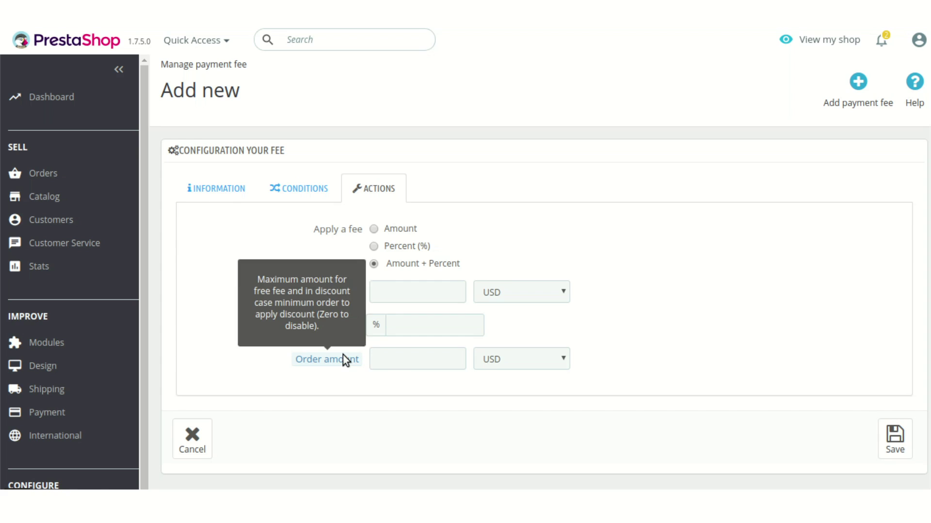
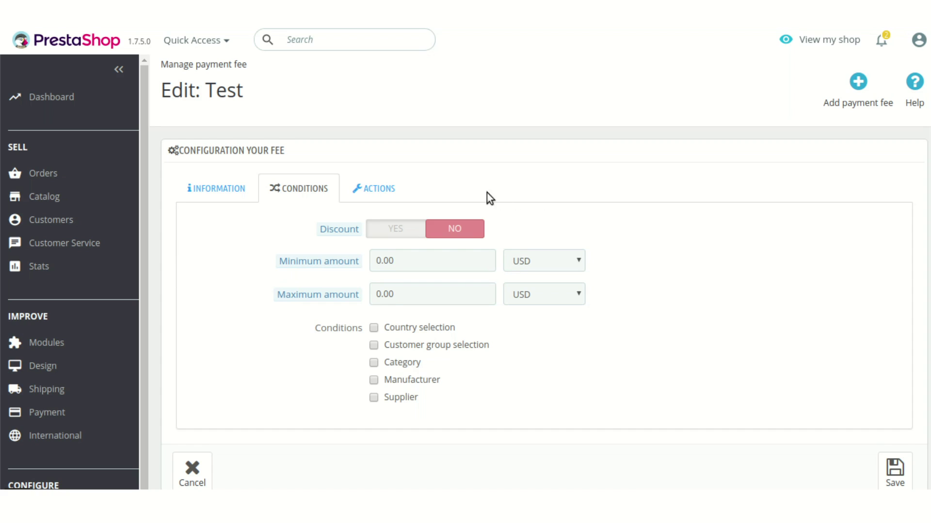
Review the action and information settings of the existing Test payment fee
left_click(394, 189)
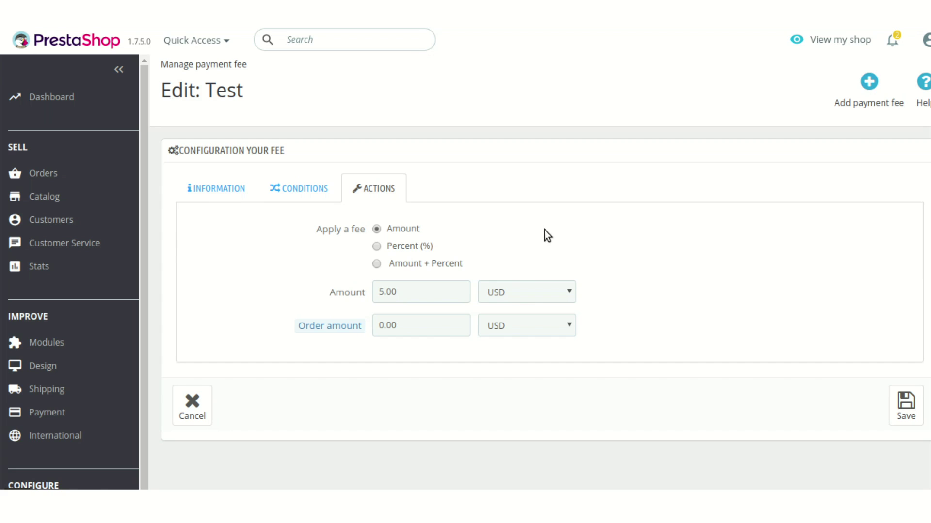
left_click(223, 189)
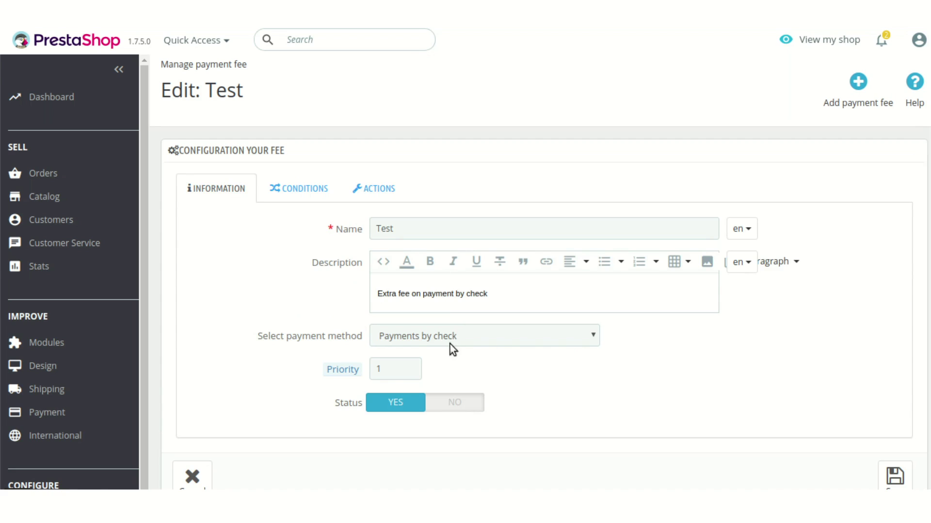
left_click(394, 196)
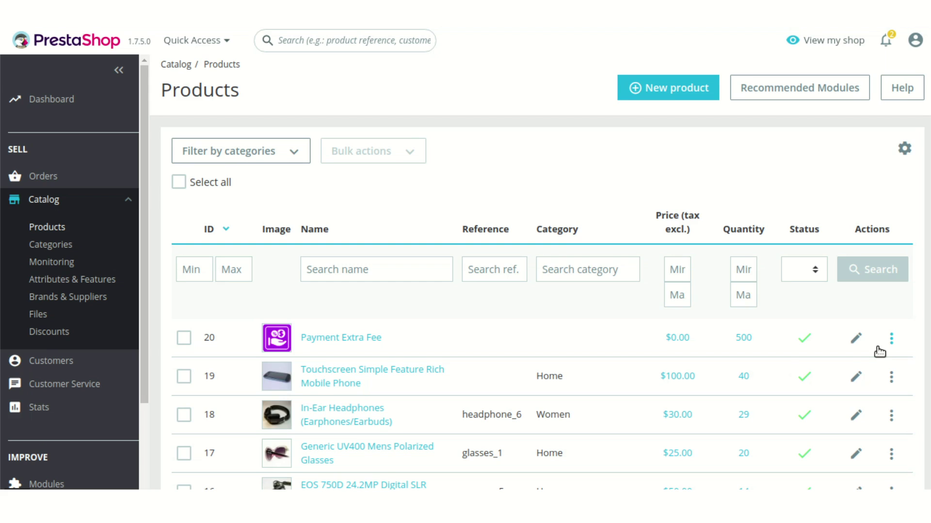
Show the order's item details in the store checkout and select Pay by bank wire as the payment method
scroll(635, 359, "down", 1)
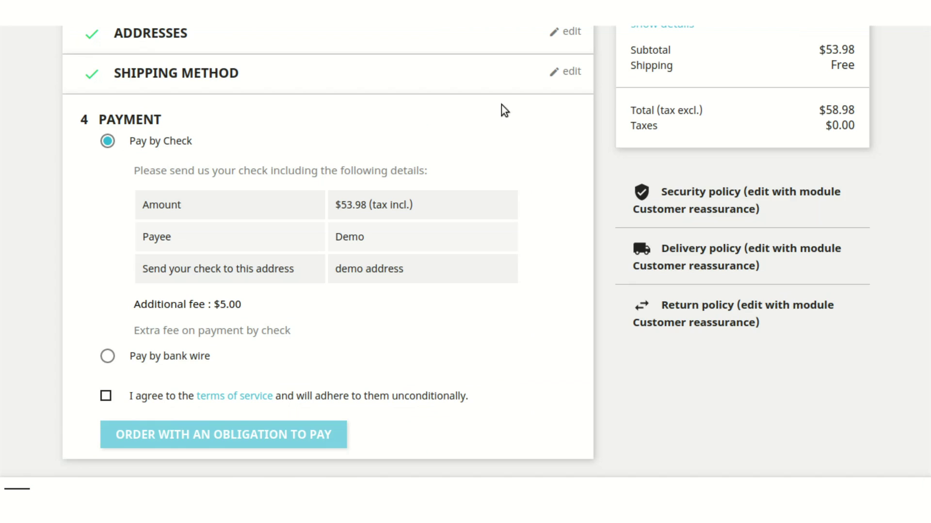
scroll(487, 166, "up", 3)
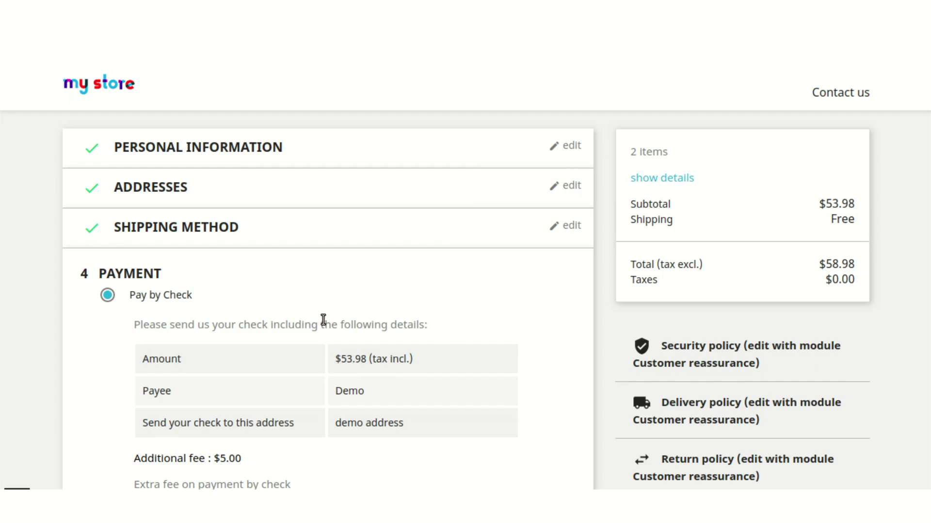
scroll(324, 320, "down", 1)
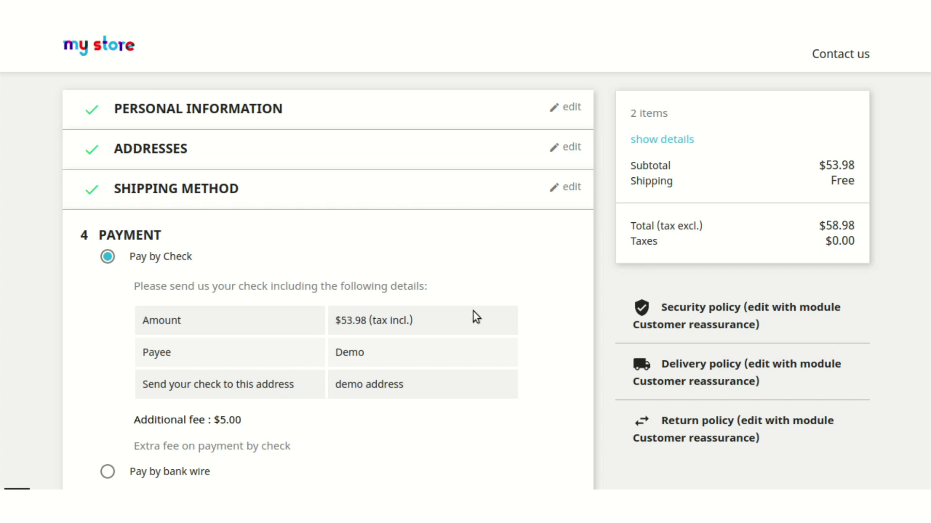
left_click(661, 140)
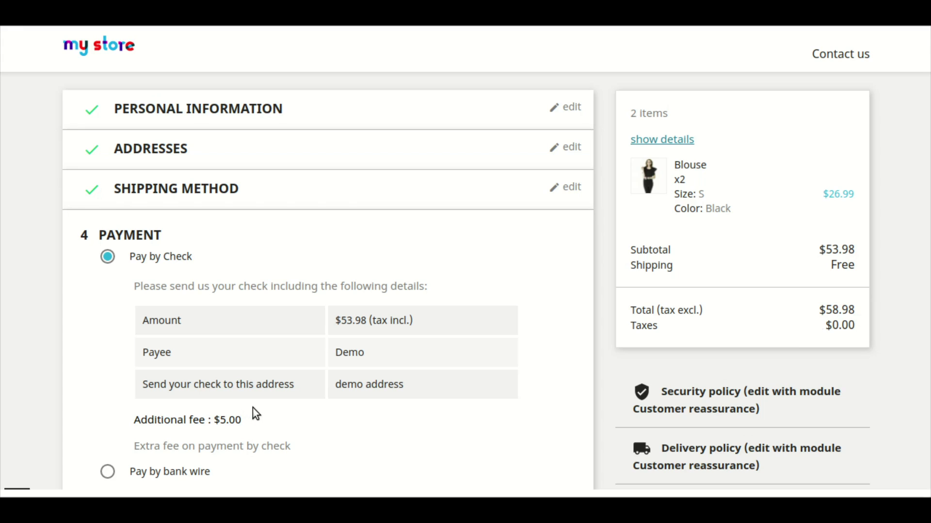
scroll(258, 409, "down", 3)
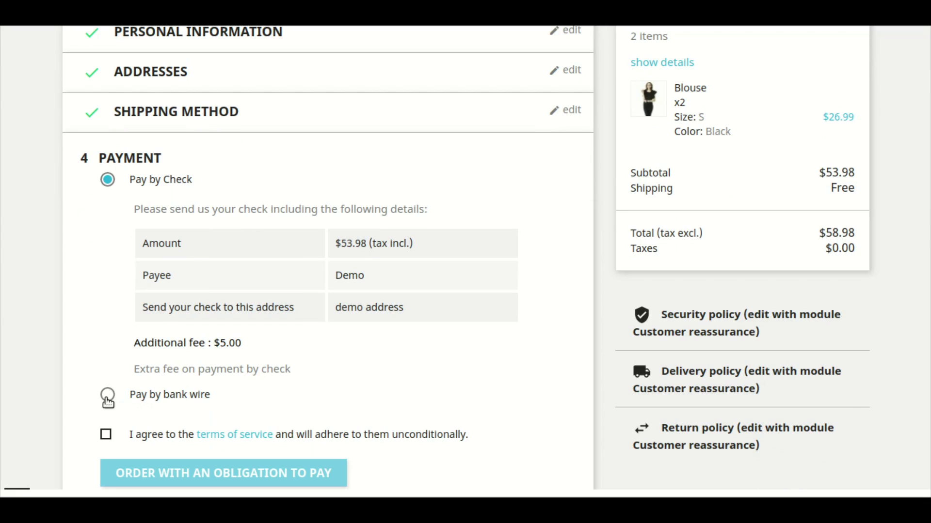
left_click(136, 394)
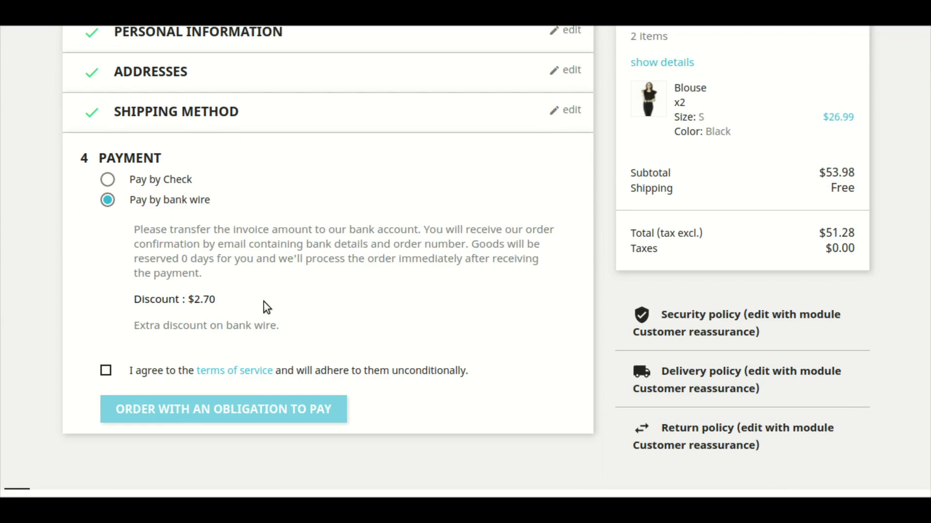